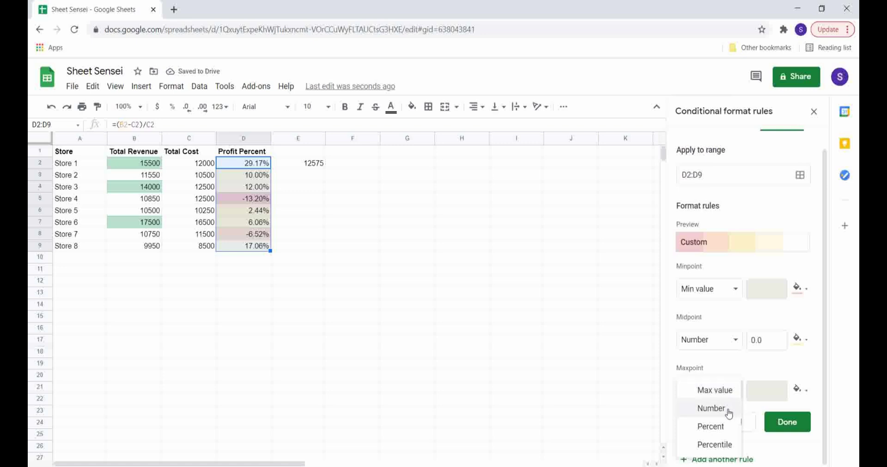
# - End the D2:D9 colour scale at Max value in light green 2 and save the rule
pyautogui.click(734, 390)
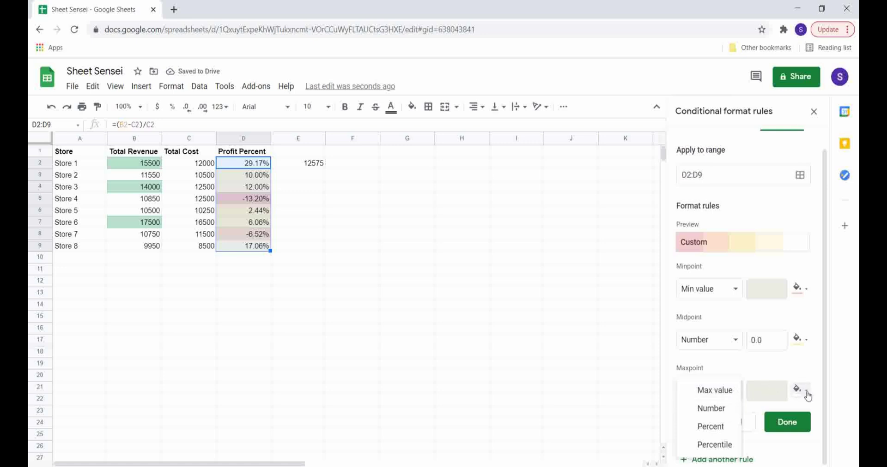
pyautogui.click(807, 394)
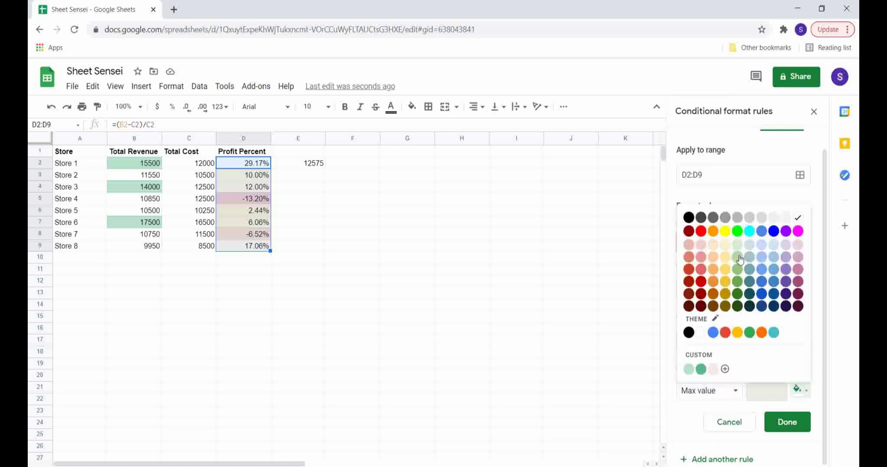
pyautogui.click(736, 273)
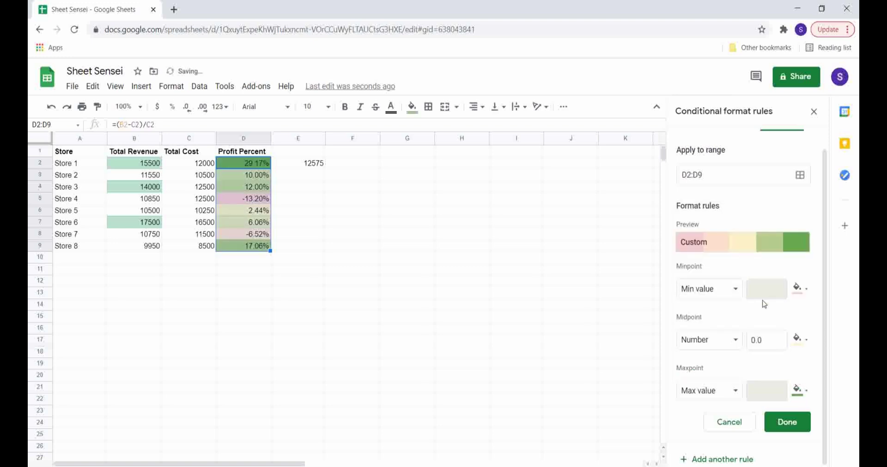
pyautogui.click(788, 422)
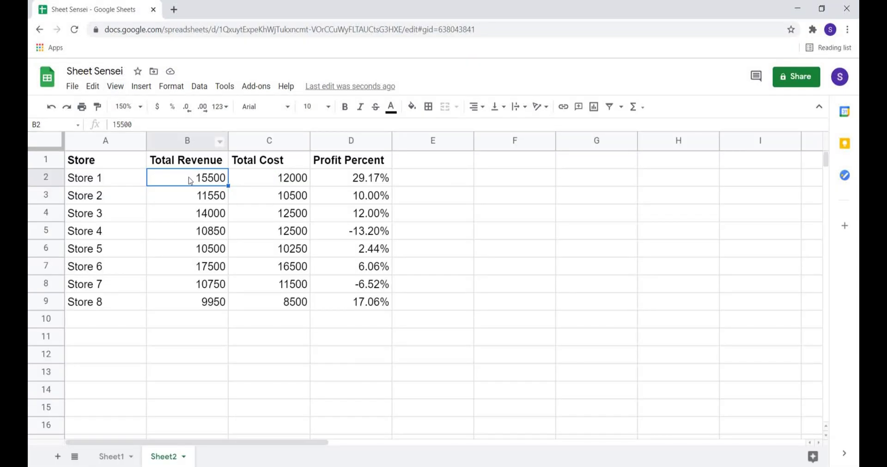
# - Select Total Revenue cells B2:B9 and start a conditional formatting rule on that range
pyautogui.moveTo(190, 181); pyautogui.dragTo(214, 303)
pyautogui.click(171, 87)
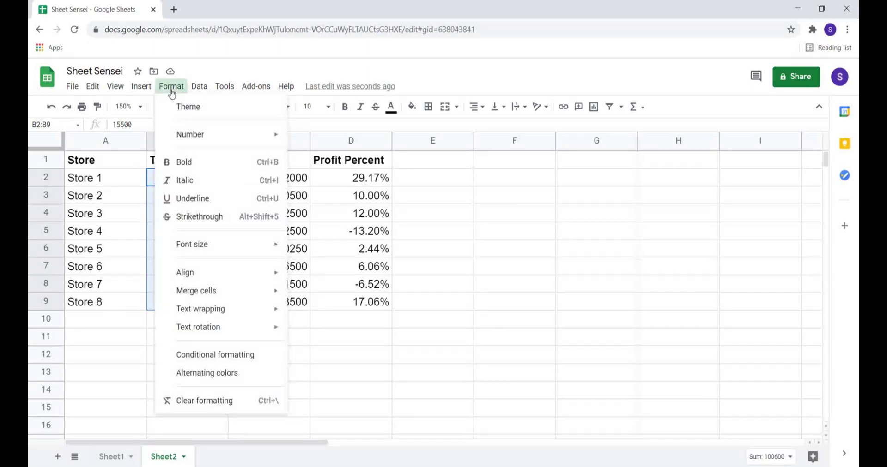
pyautogui.click(224, 355)
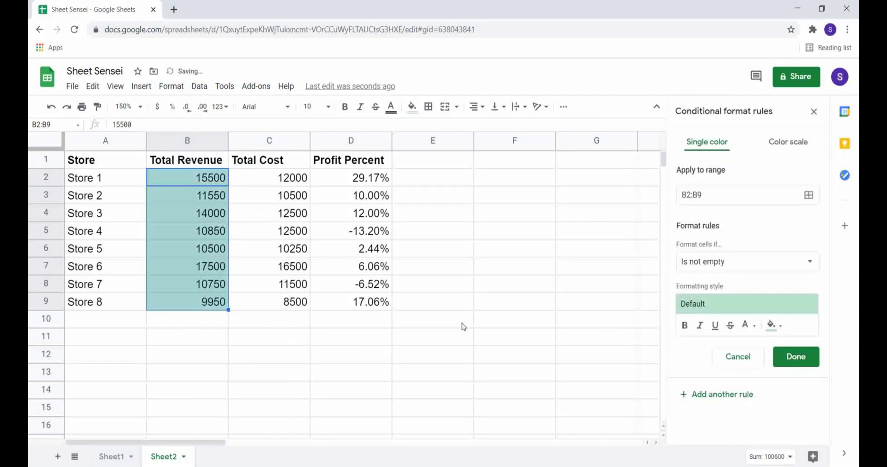
pyautogui.click(686, 196)
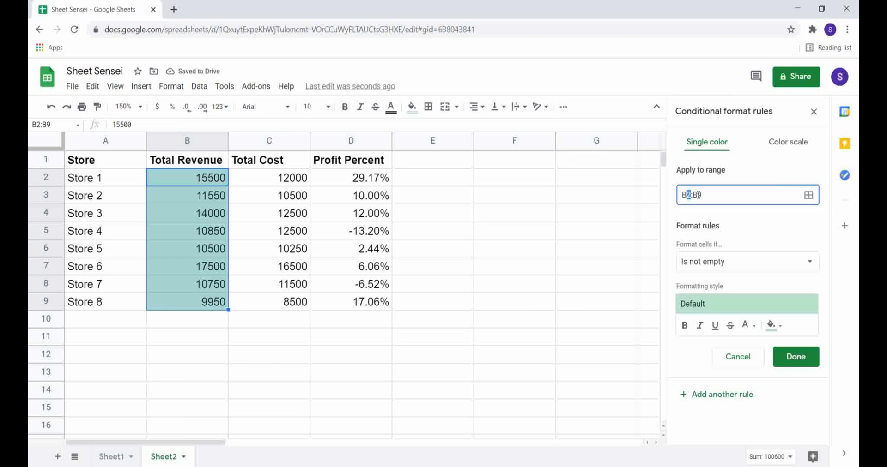
pyautogui.moveTo(686, 195); pyautogui.dragTo(729, 192)
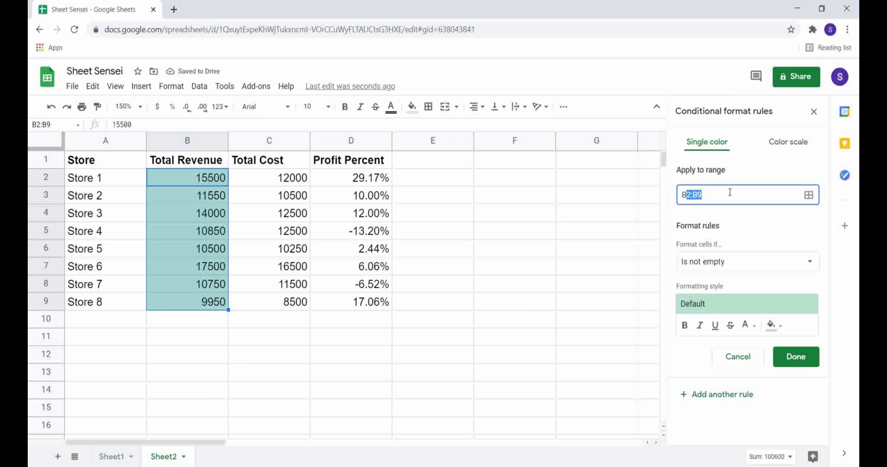
# - Fill B2:B9 values greater than 10000 light yellow
pyautogui.click(762, 261)
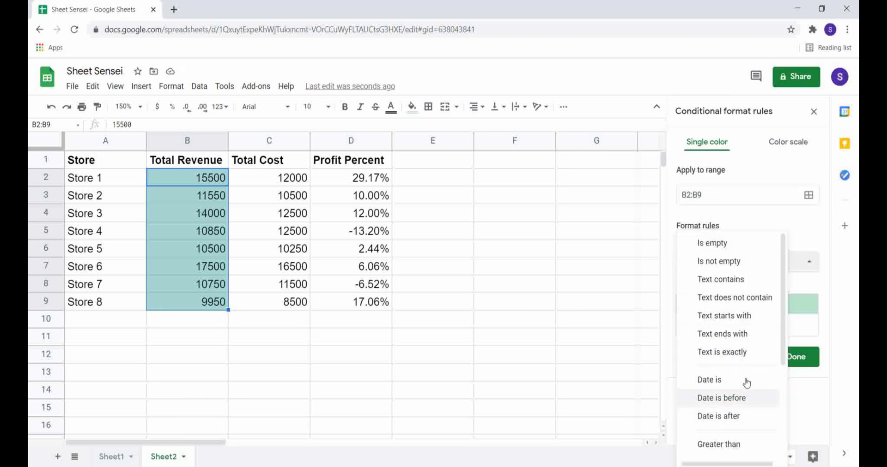
pyautogui.scroll(-3, 725, 351)
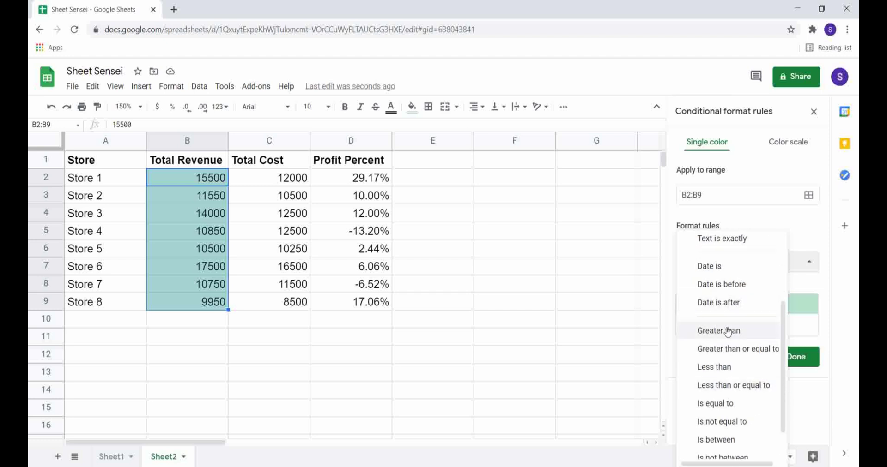
pyautogui.click(728, 331)
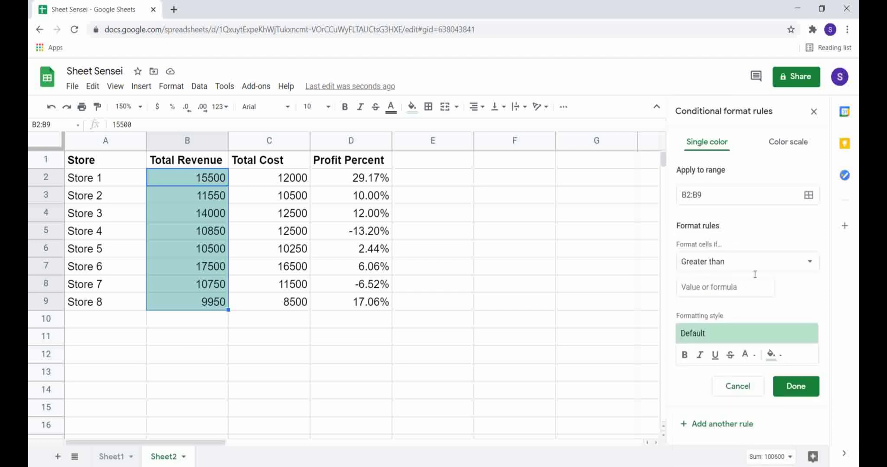
pyautogui.click(740, 287)
pyautogui.write('1')
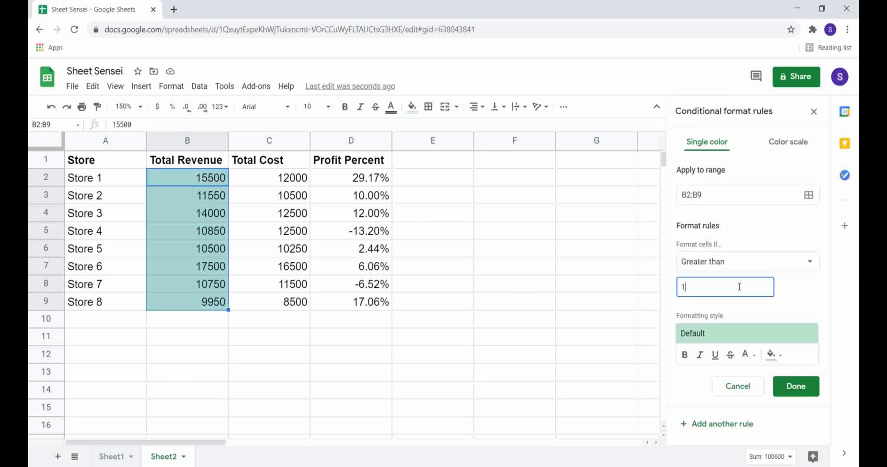
pyautogui.write('0000')
pyautogui.click(799, 312)
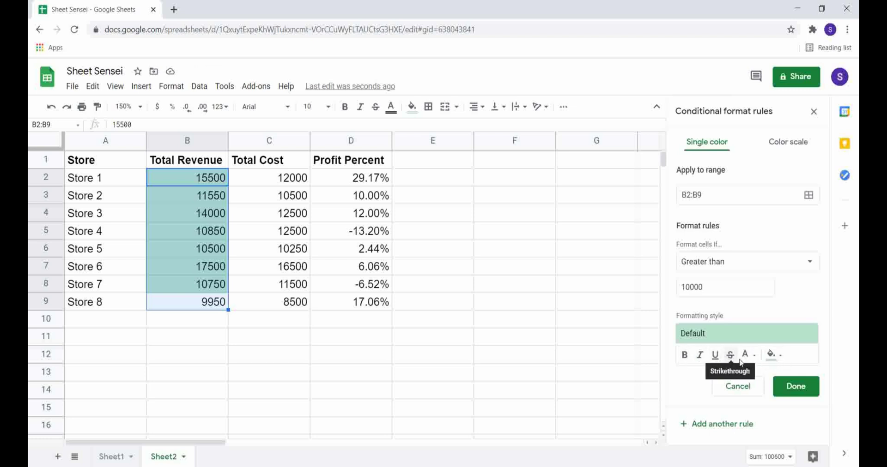
pyautogui.click(781, 357)
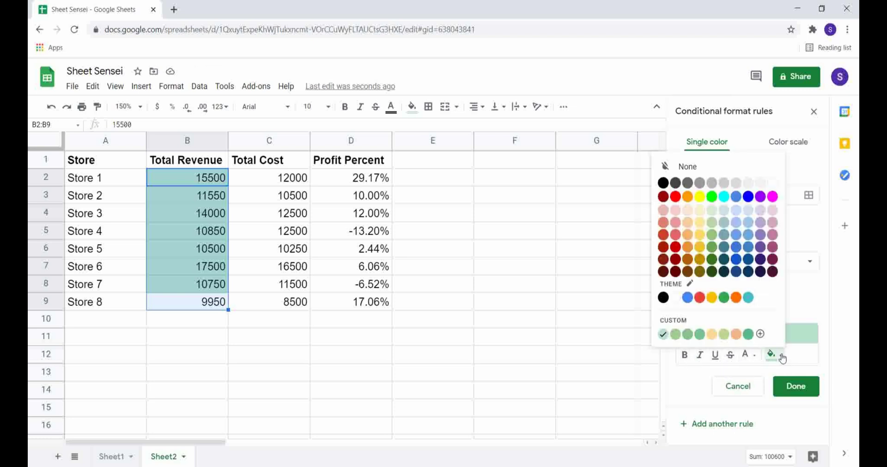
pyautogui.click(698, 225)
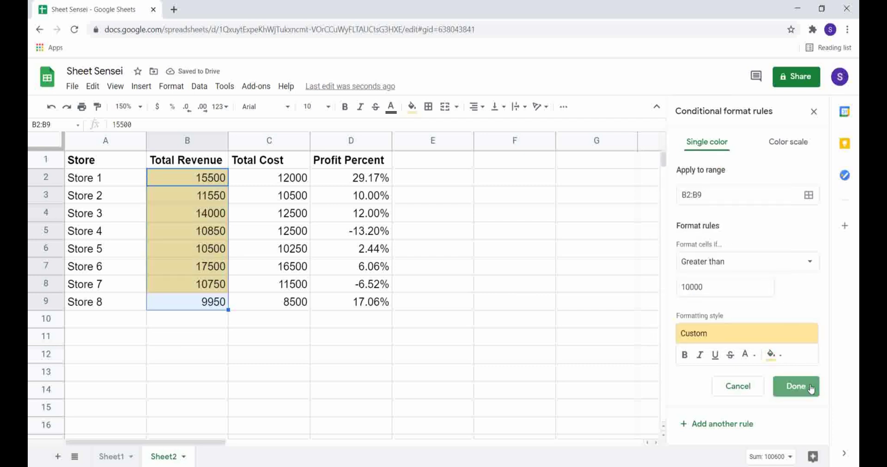
pyautogui.click(794, 386)
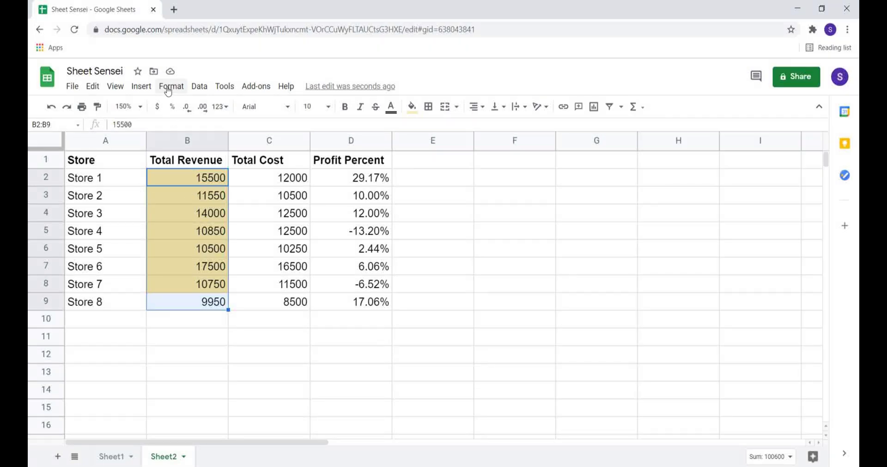
# - Add a second B2:B9 rule filling values greater than 12000 with the default green style
pyautogui.click(171, 87)
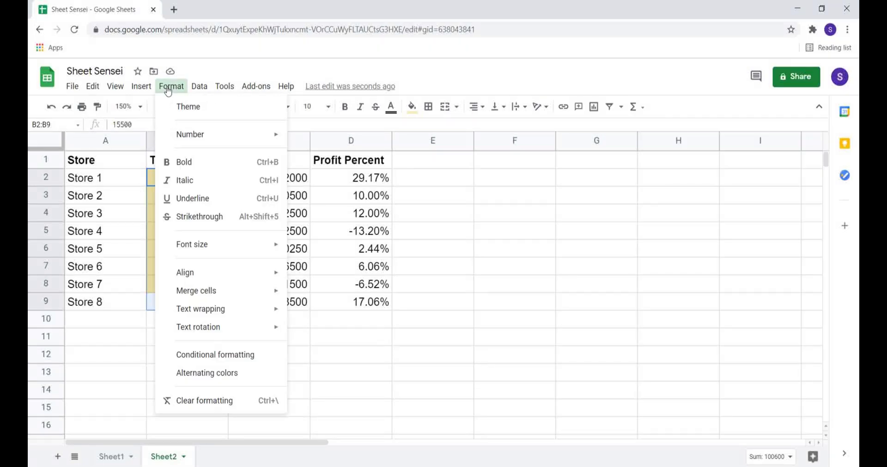
pyautogui.click(237, 356)
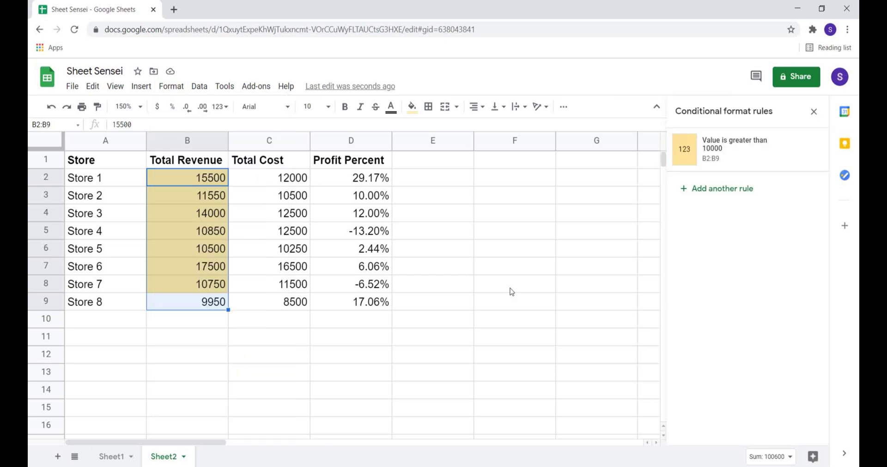
pyautogui.click(687, 190)
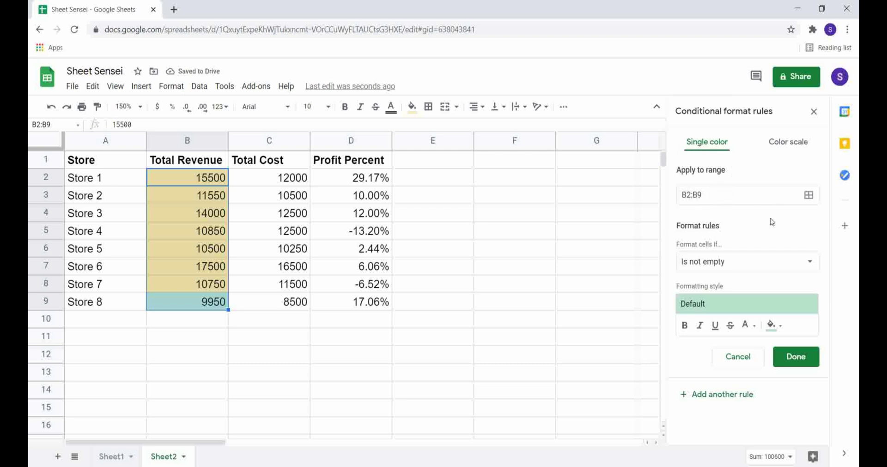
pyautogui.click(760, 260)
pyautogui.scroll(-3, 748, 323)
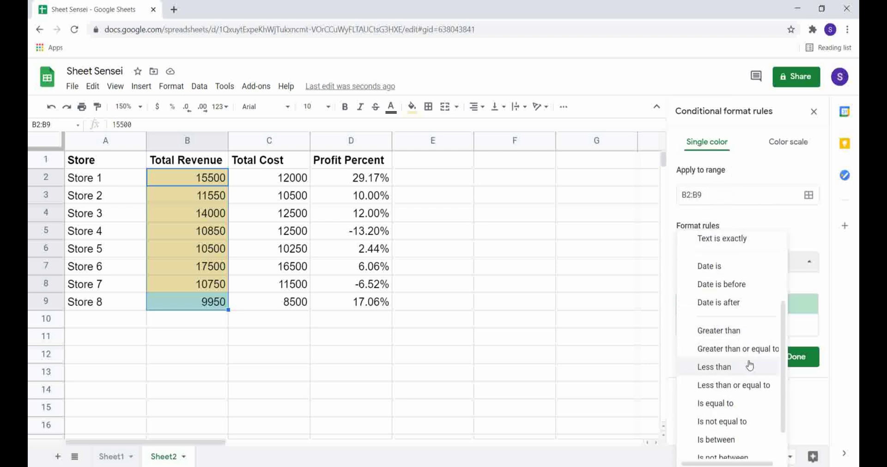
pyautogui.click(757, 332)
pyautogui.click(728, 289)
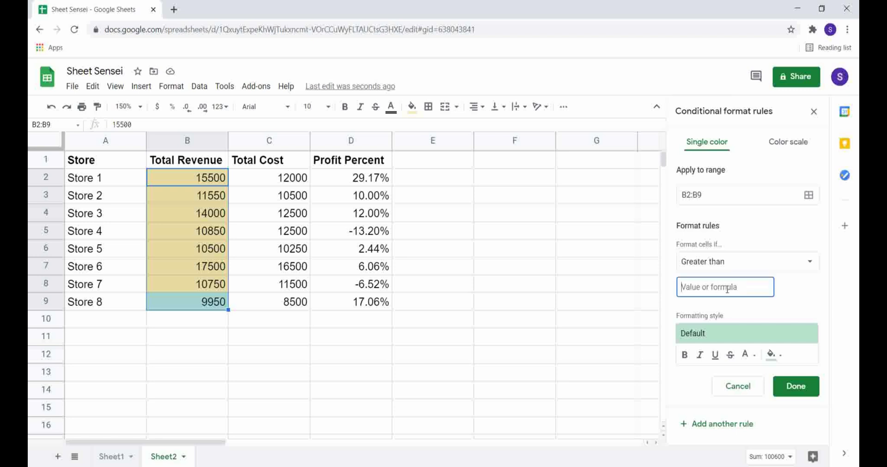
pyautogui.write('12000')
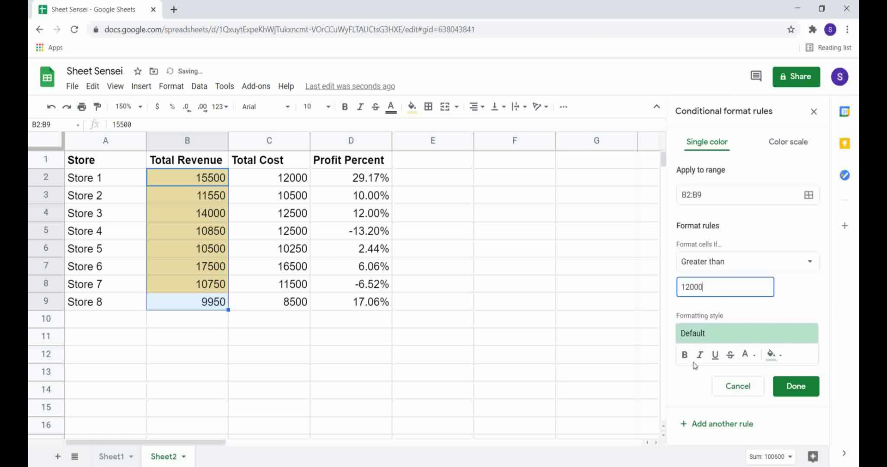
pyautogui.click(793, 386)
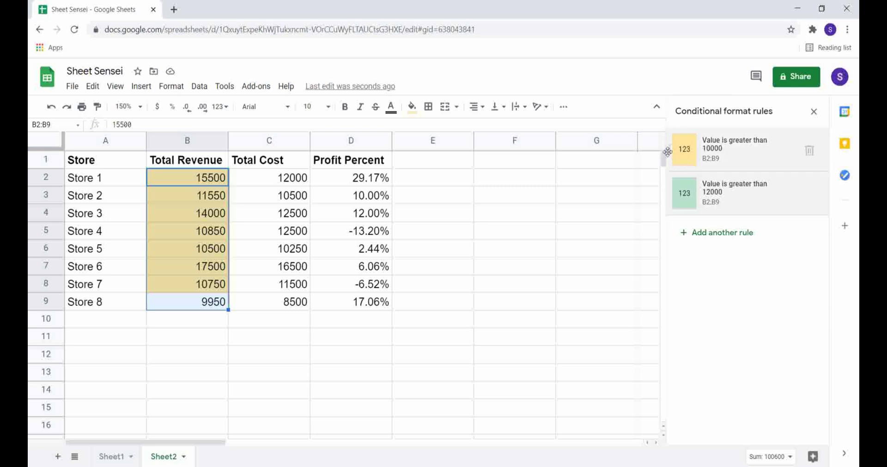
# - Move the 10000 rule below the 12000 rule, then delete both Total Revenue rules
pyautogui.moveTo(667, 152); pyautogui.dragTo(671, 200)
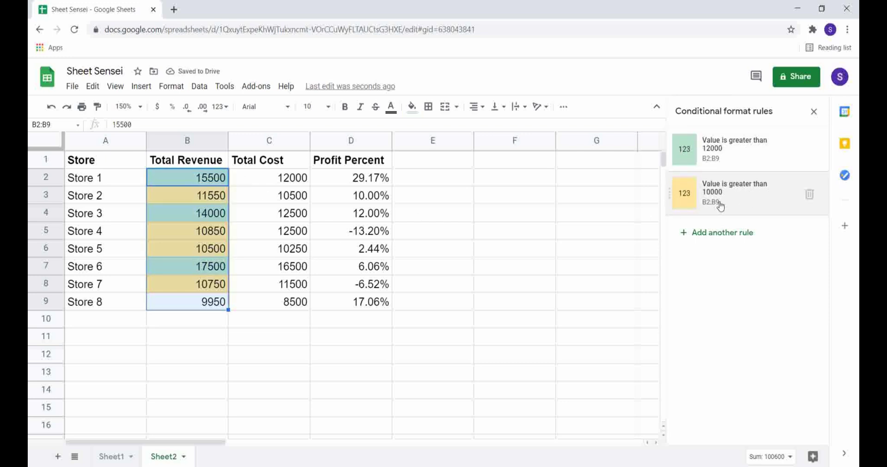
pyautogui.press('Escape')
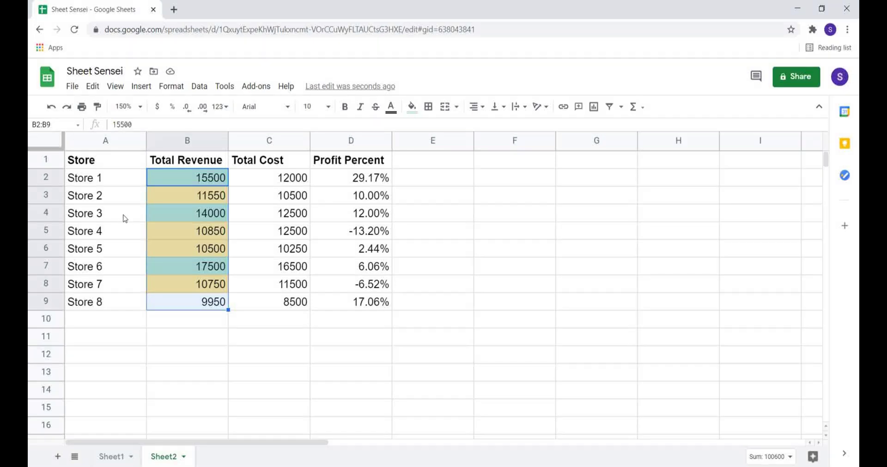
pyautogui.click(171, 86)
pyautogui.click(183, 355)
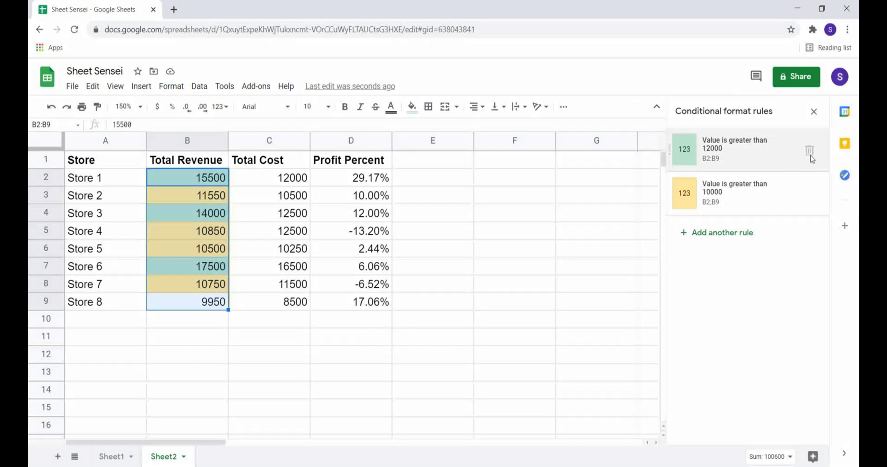
pyautogui.click(810, 151)
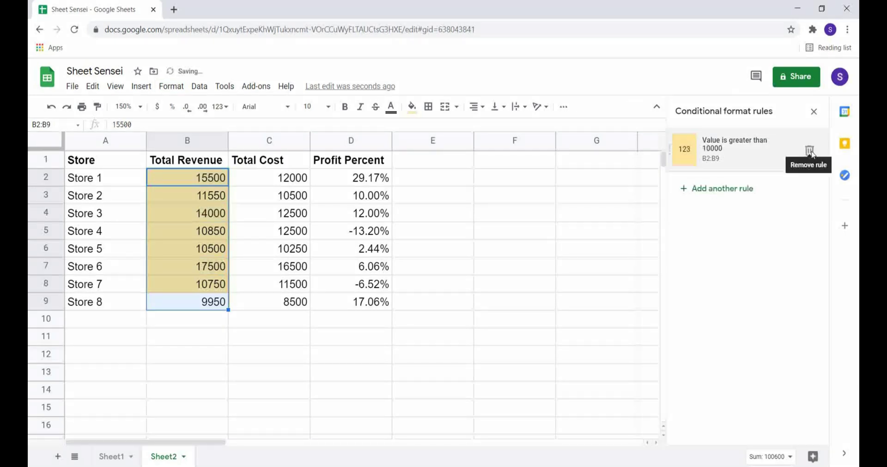
pyautogui.click(809, 151)
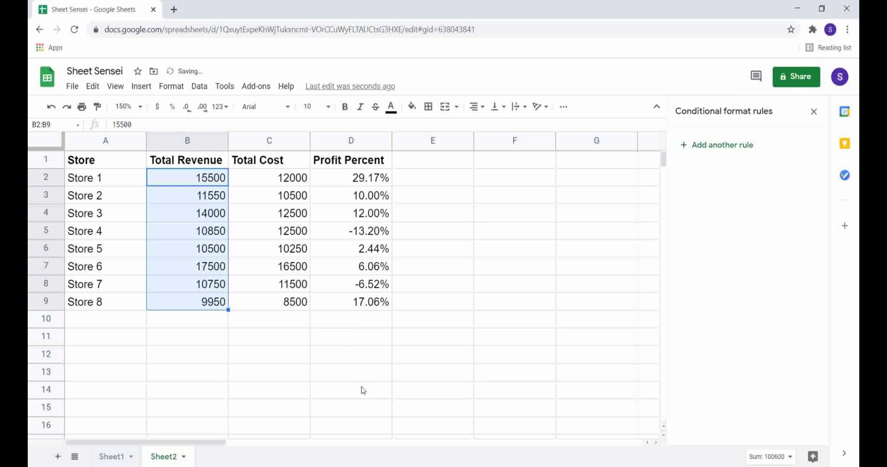
# - Select the revenue values B2:B9 and start conditional formatting on them
pyautogui.click(216, 182)
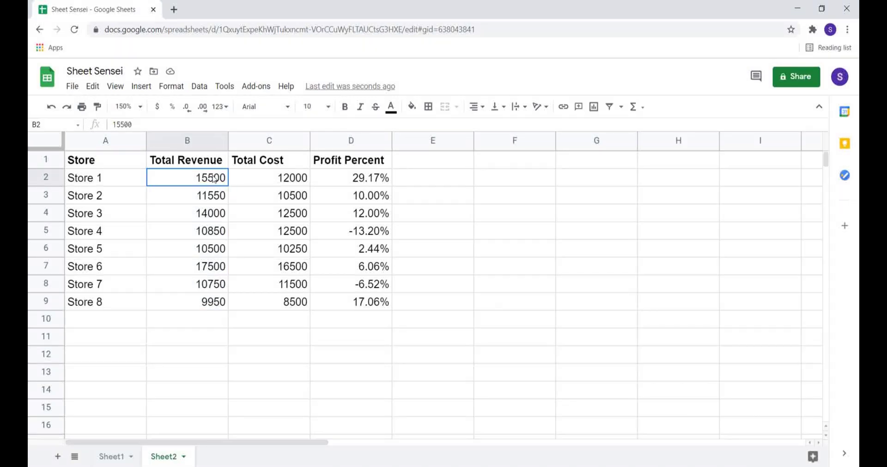
pyautogui.moveTo(210, 195); pyautogui.dragTo(210, 302)
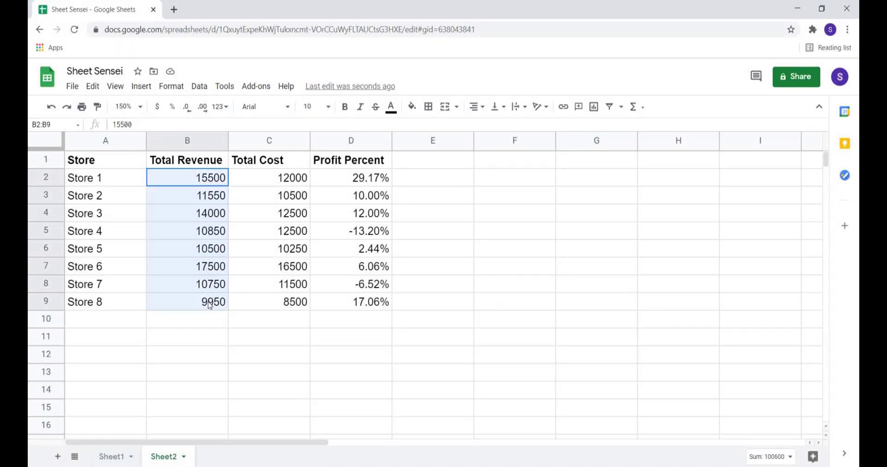
pyautogui.click(171, 86)
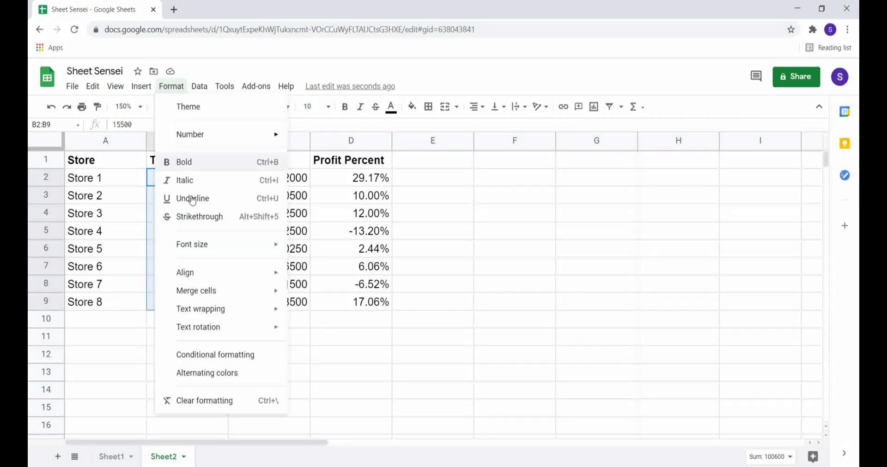
pyautogui.click(225, 356)
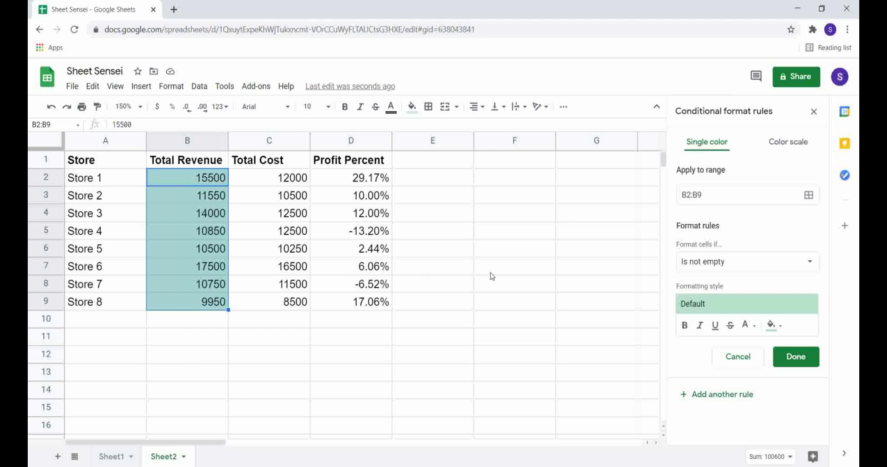
# - Add a rule filling B2:B9 values less than =C2 light red
pyautogui.click(759, 268)
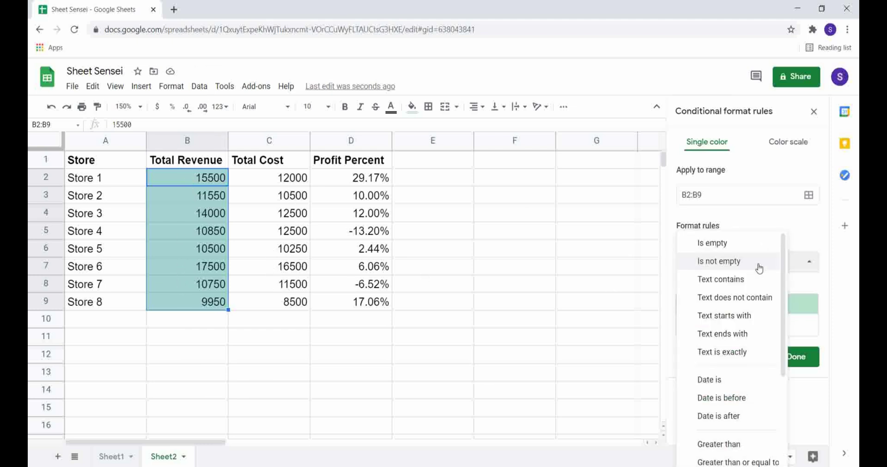
pyautogui.scroll(-3, 739, 356)
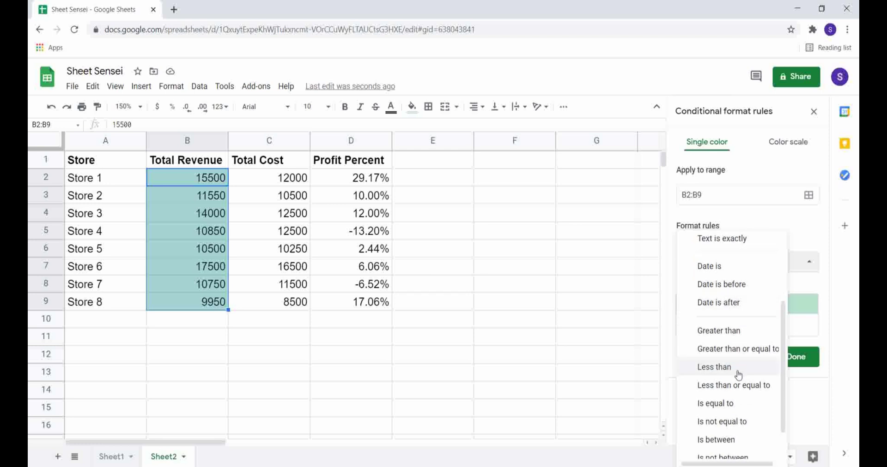
pyautogui.click(739, 368)
pyautogui.click(728, 289)
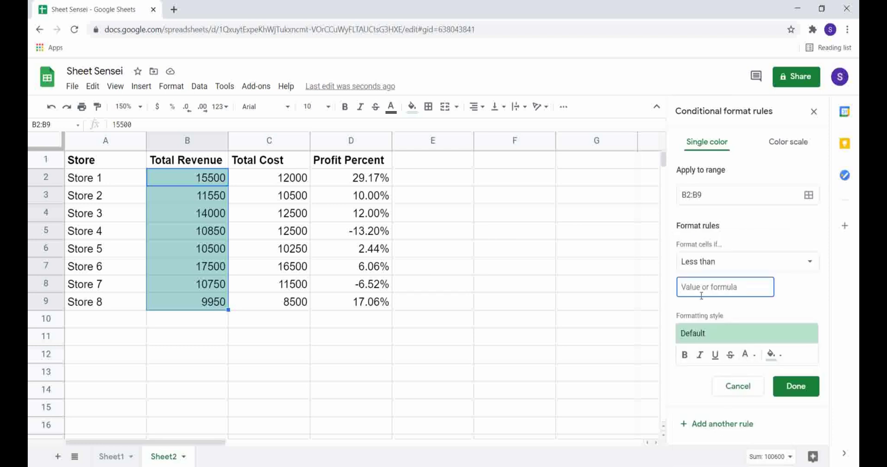
pyautogui.write('=')
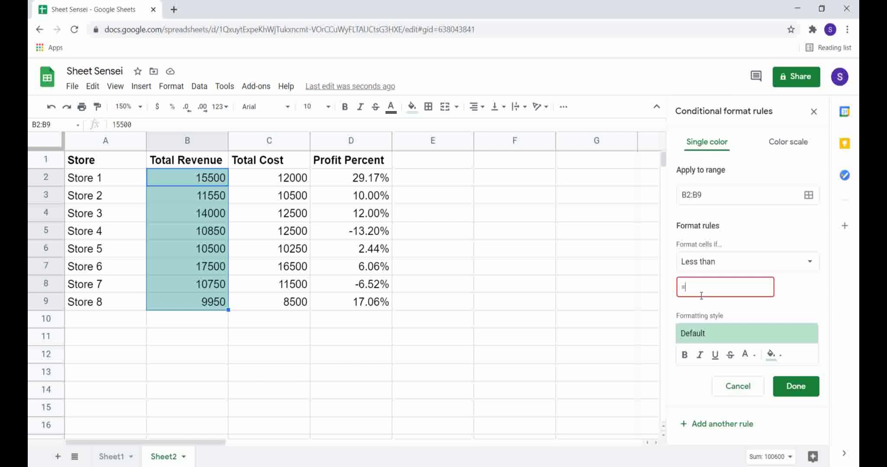
pyautogui.write('C2')
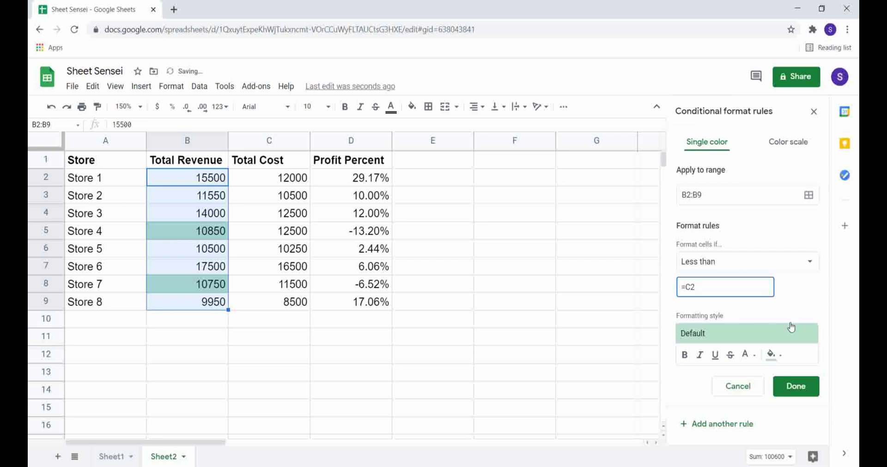
pyautogui.click(780, 360)
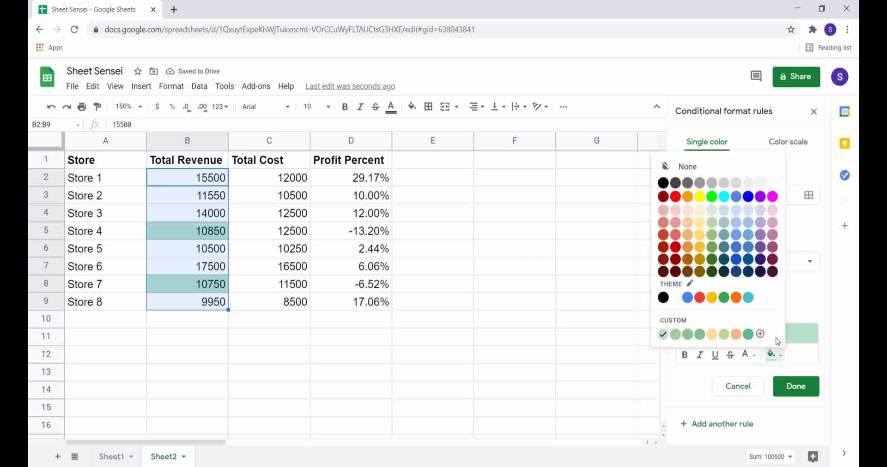
pyautogui.click(676, 224)
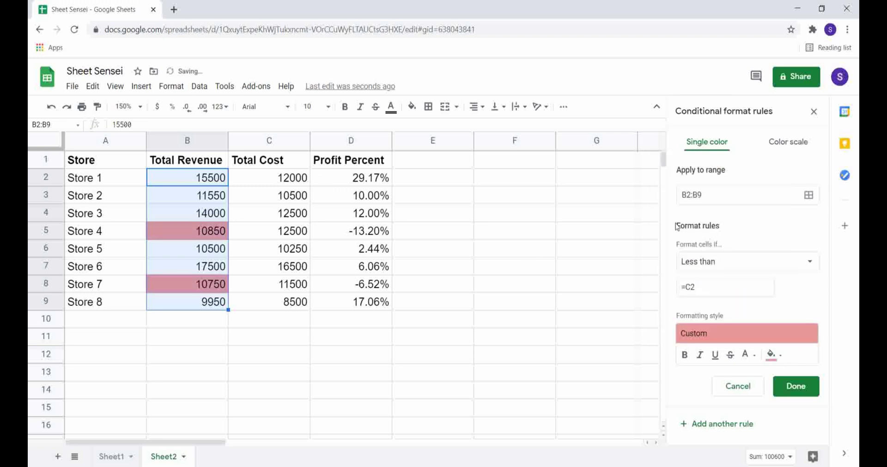
pyautogui.click(795, 386)
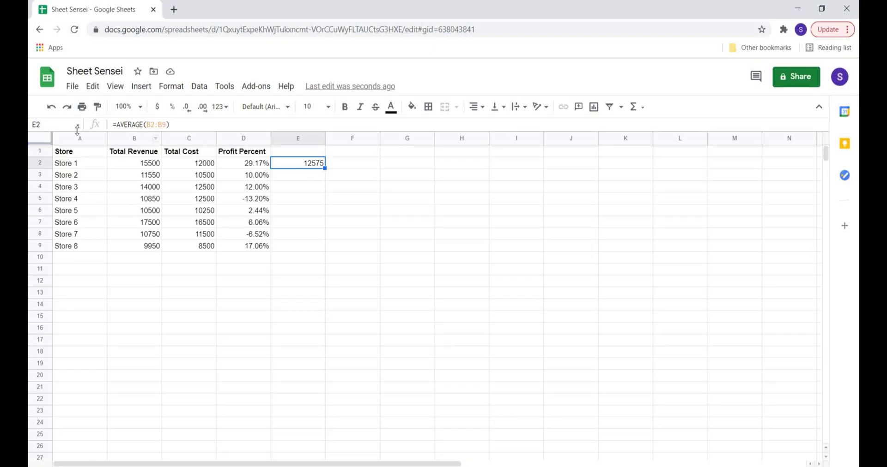
# - Add a rule shading B2:B9 values greater than or equal to =$E$2 green
pyautogui.moveTo(124, 167); pyautogui.dragTo(129, 246)
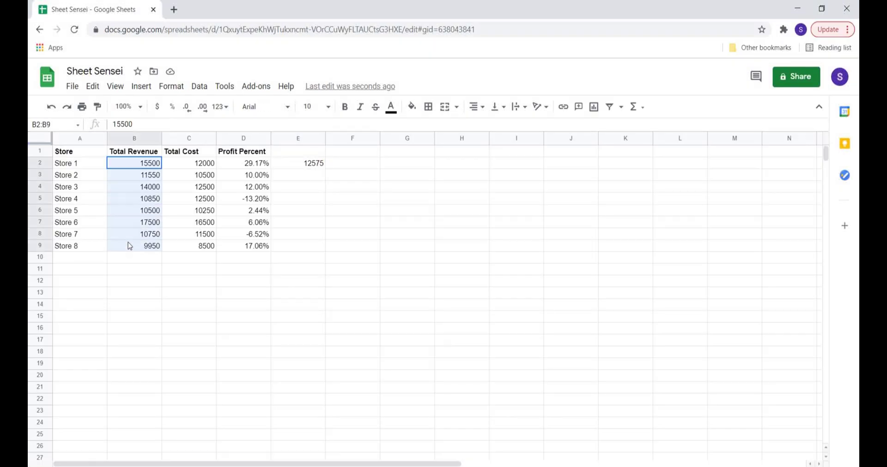
pyautogui.click(174, 87)
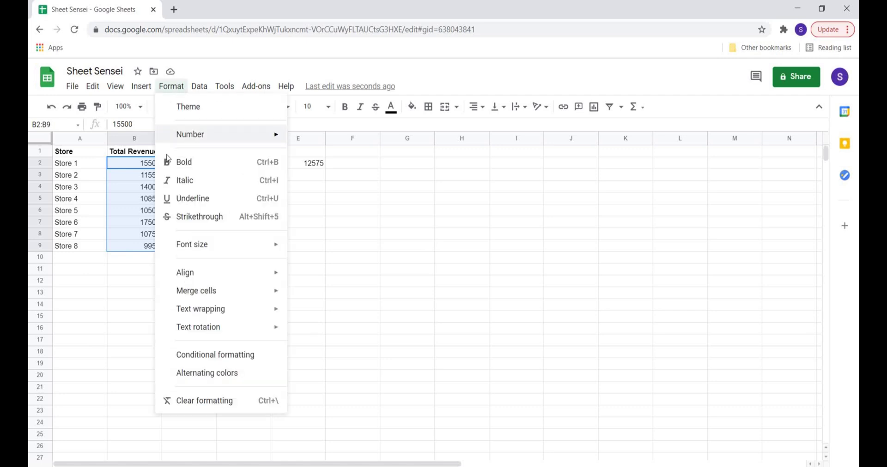
pyautogui.click(191, 354)
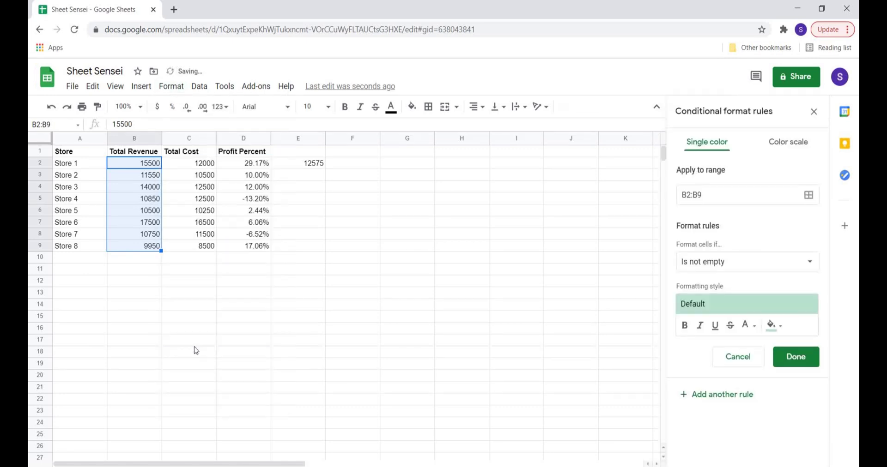
pyautogui.click(738, 262)
pyautogui.scroll(-2, 737, 386)
pyautogui.scroll(-2, 736, 386)
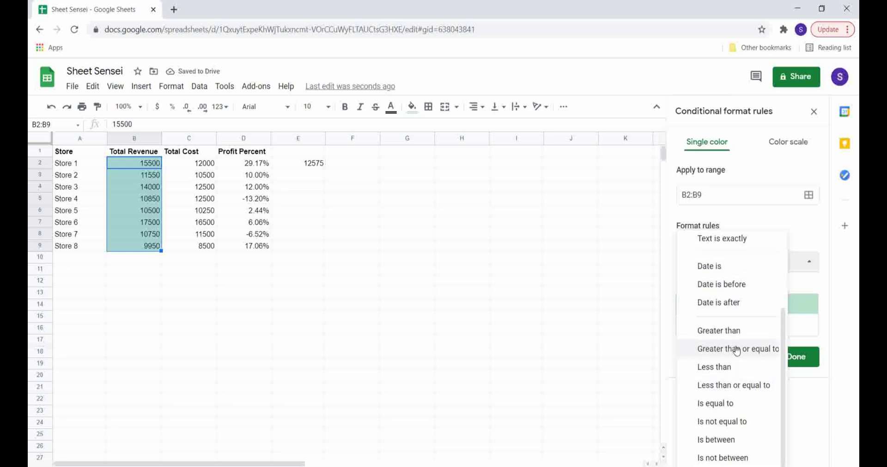
pyautogui.click(734, 348)
pyautogui.click(751, 285)
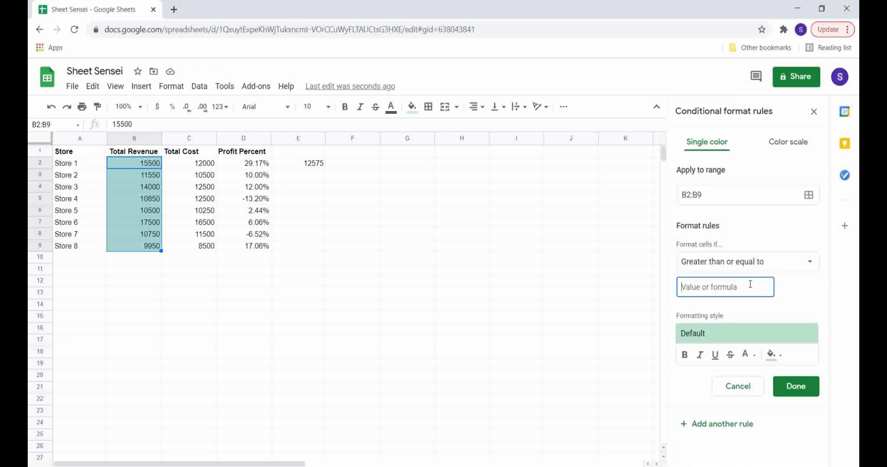
pyautogui.write('=')
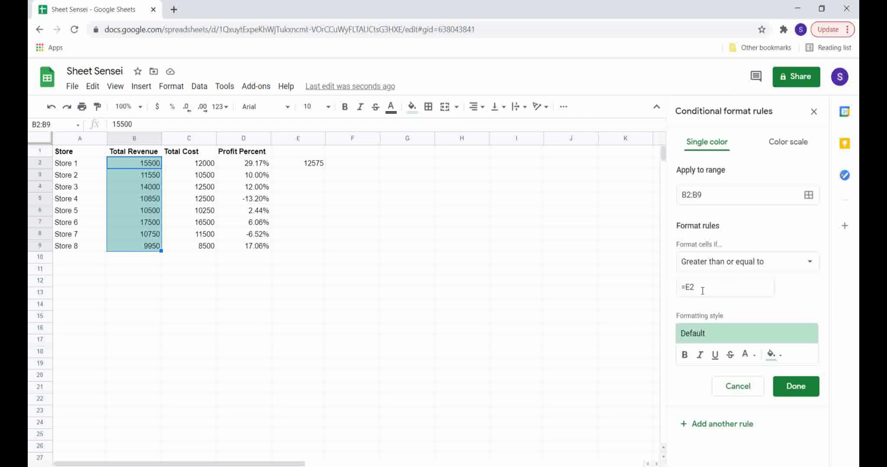
pyautogui.click(688, 288)
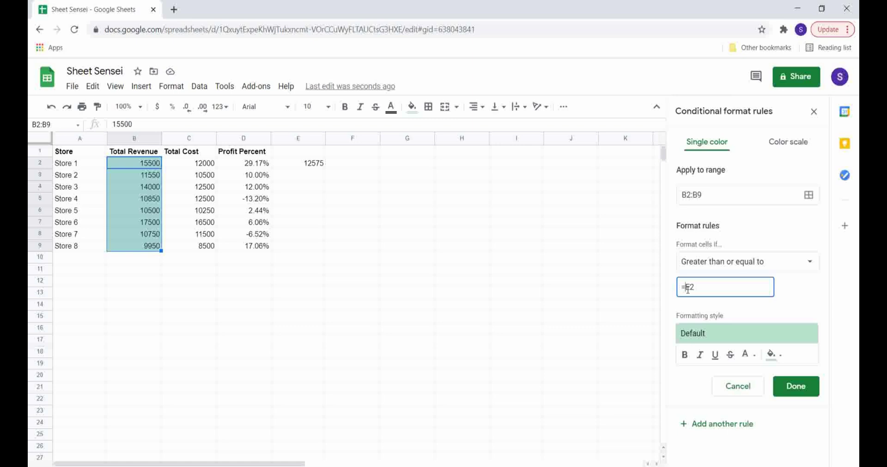
pyautogui.write('$E$')
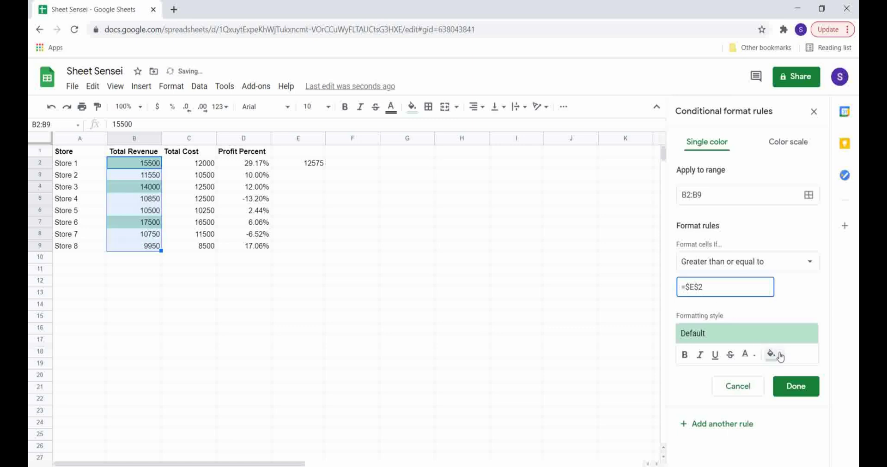
pyautogui.click(795, 395)
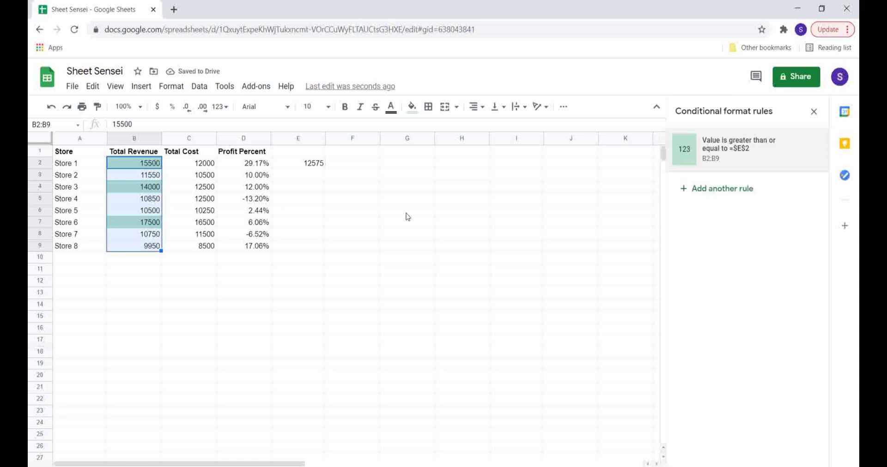
# - Replace the E2 rule with one shading B2:B9 values ≥ =Average($B$2:$B$9) green
pyautogui.click(144, 191)
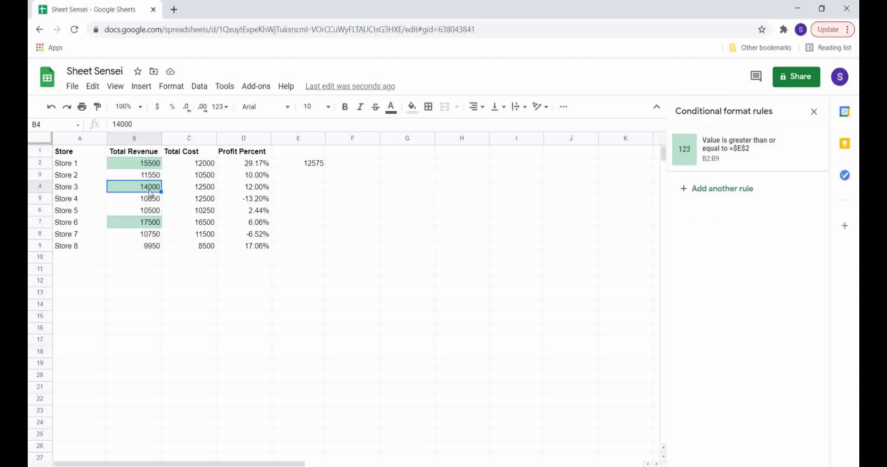
pyautogui.hotkey('ctrl', 'z')
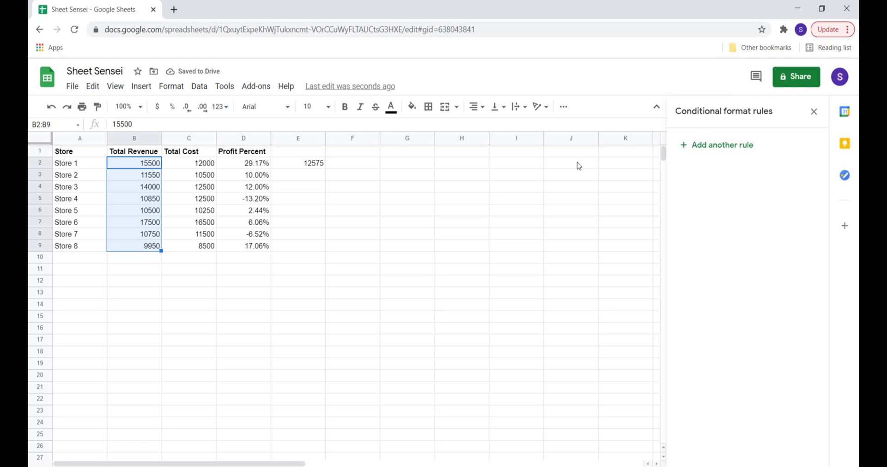
pyautogui.click(684, 148)
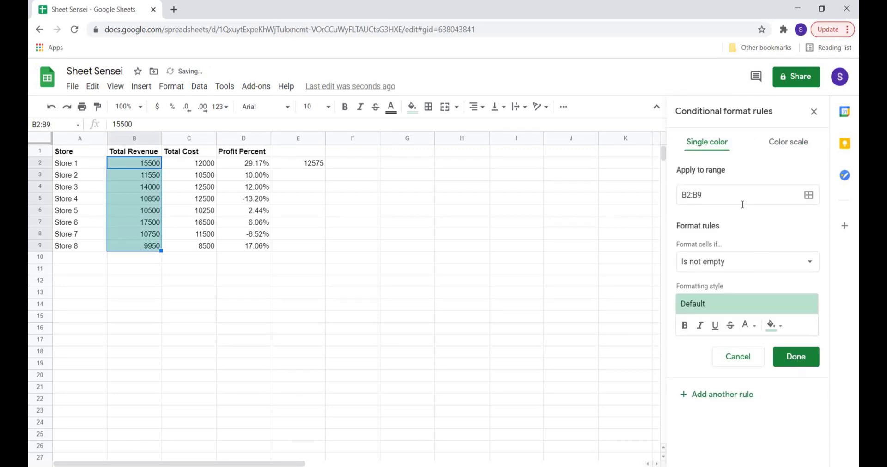
pyautogui.click(760, 262)
pyautogui.scroll(-3, 761, 311)
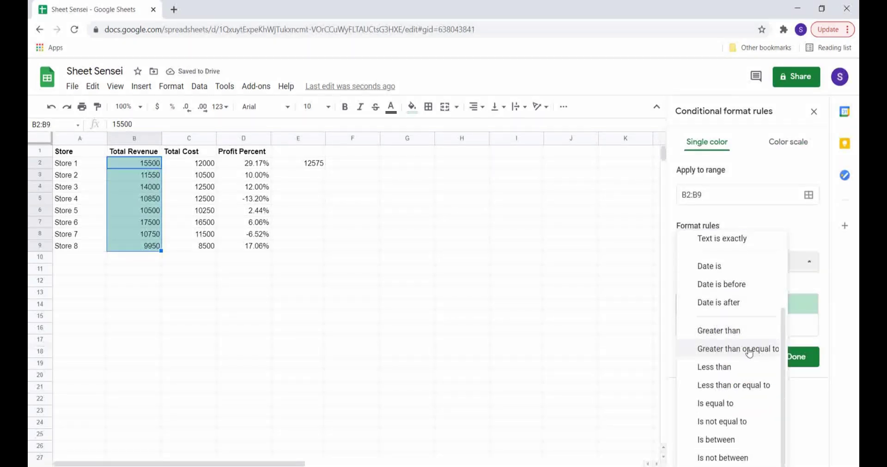
pyautogui.click(750, 353)
pyautogui.click(734, 288)
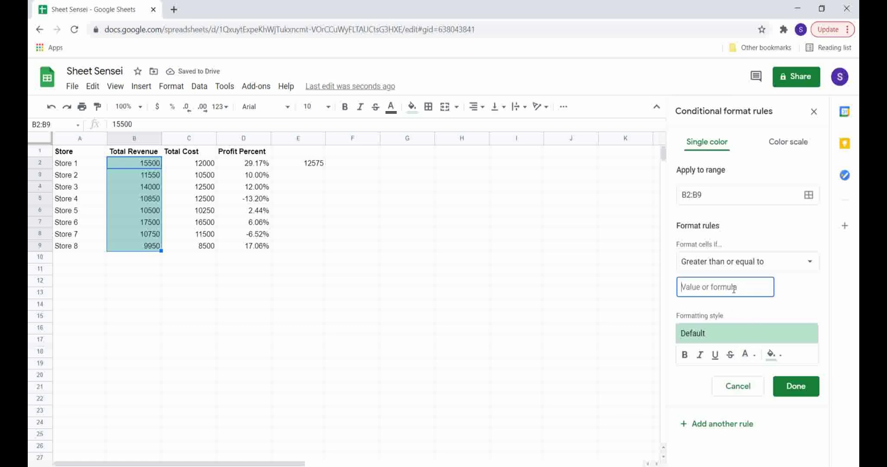
pyautogui.write('=Avera')
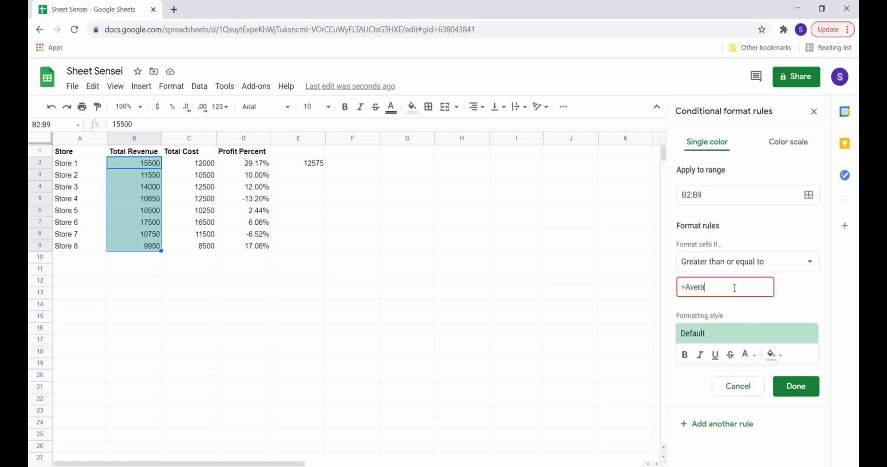
pyautogui.write('ge')
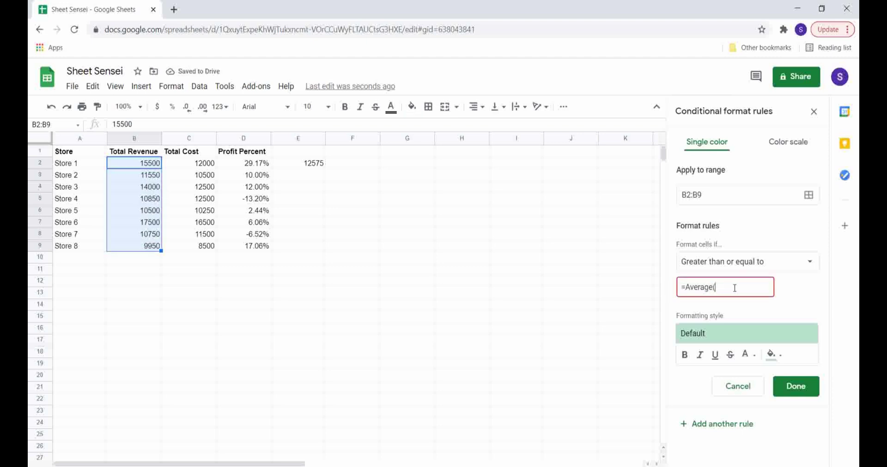
pyautogui.write('($B$2:$B$9')
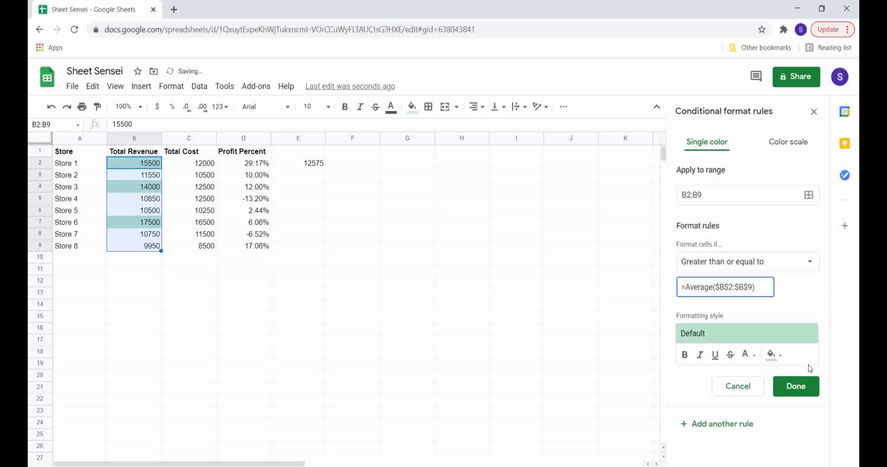
pyautogui.click(796, 390)
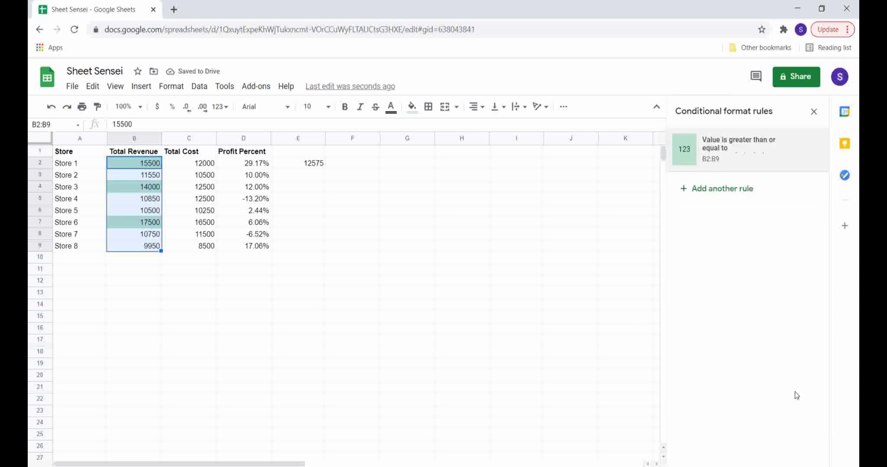
pyautogui.press('Escape')
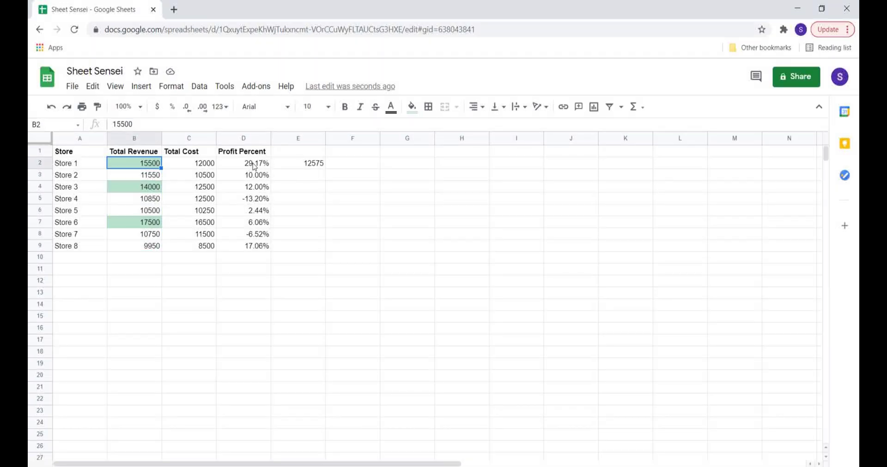
# - Apply a colour scale conditional format rule to the Profit Percent cells D2:D9
pyautogui.moveTo(253, 167); pyautogui.dragTo(259, 248)
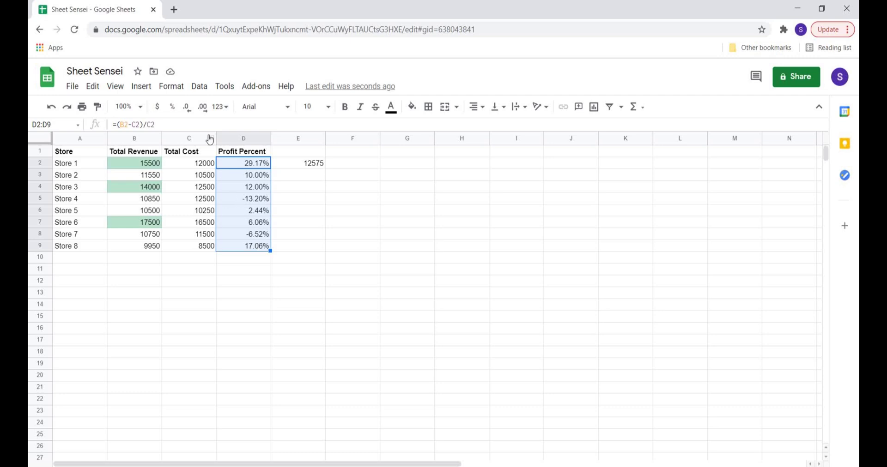
pyautogui.click(171, 87)
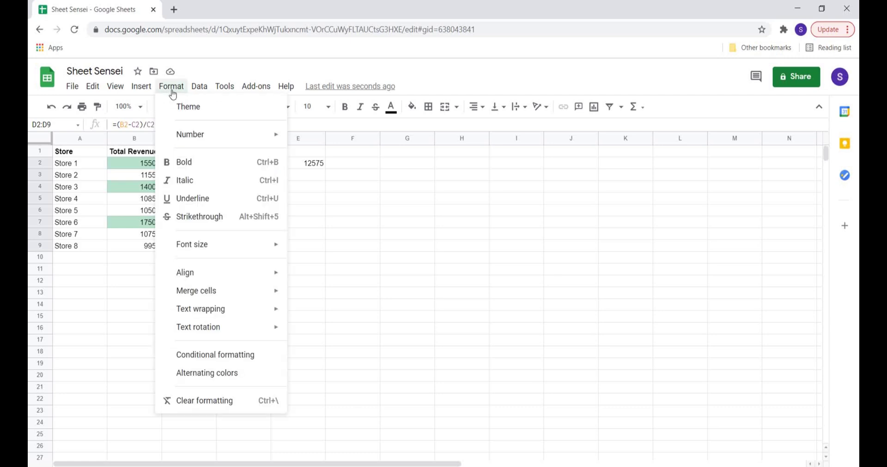
pyautogui.click(200, 354)
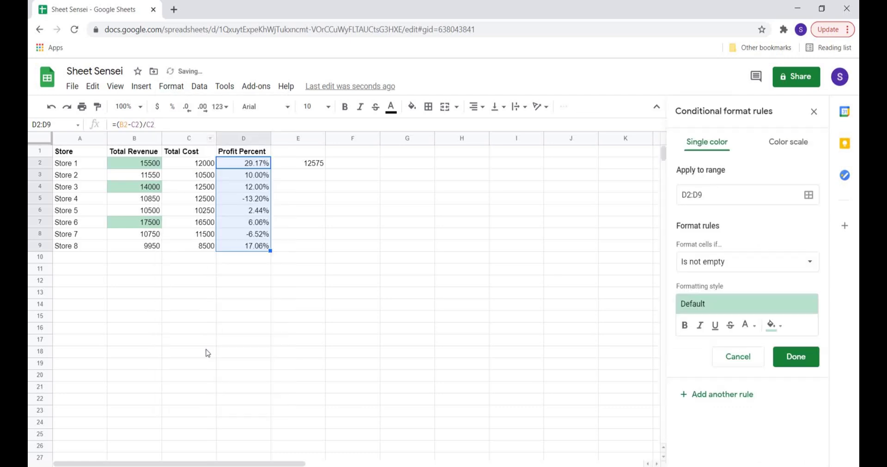
pyautogui.click(788, 144)
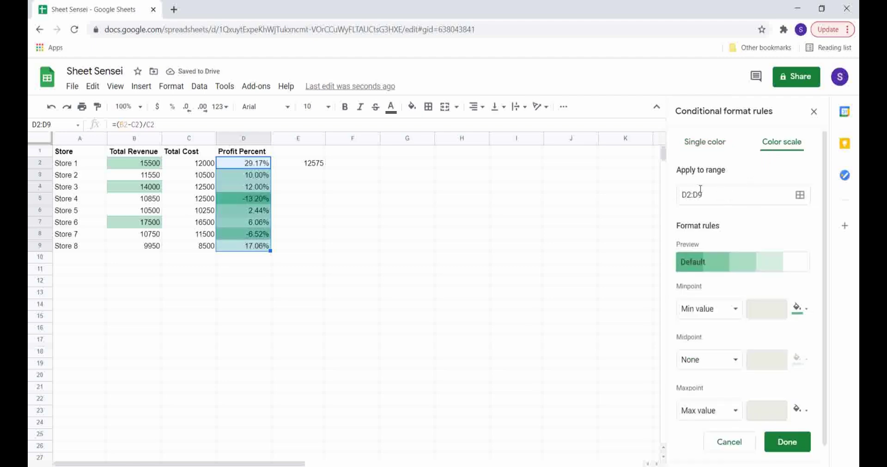
pyautogui.scroll(-1, 778, 233)
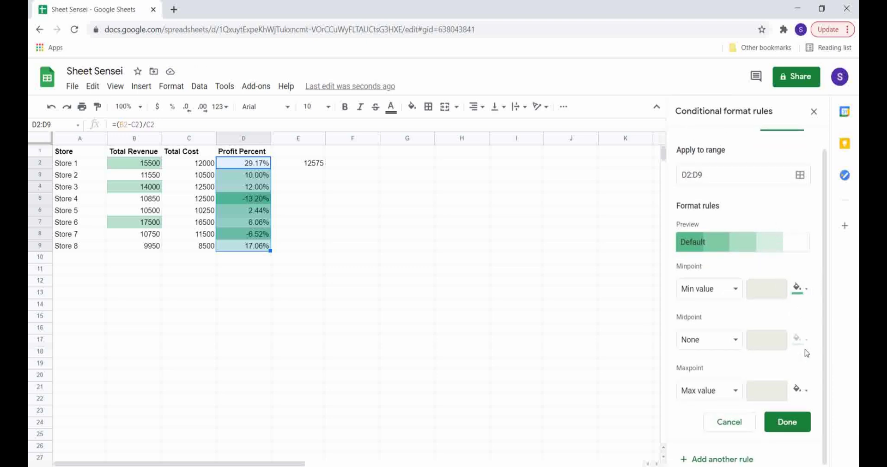
pyautogui.click(806, 390)
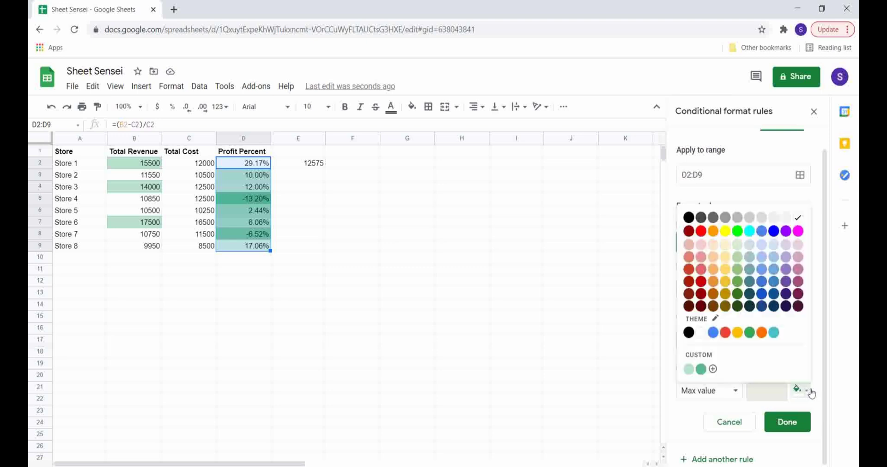
pyautogui.click(808, 392)
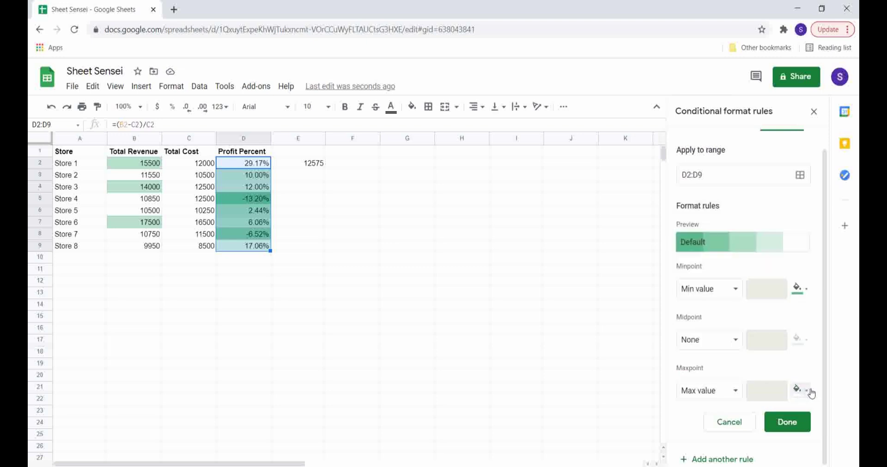
pyautogui.click(809, 290)
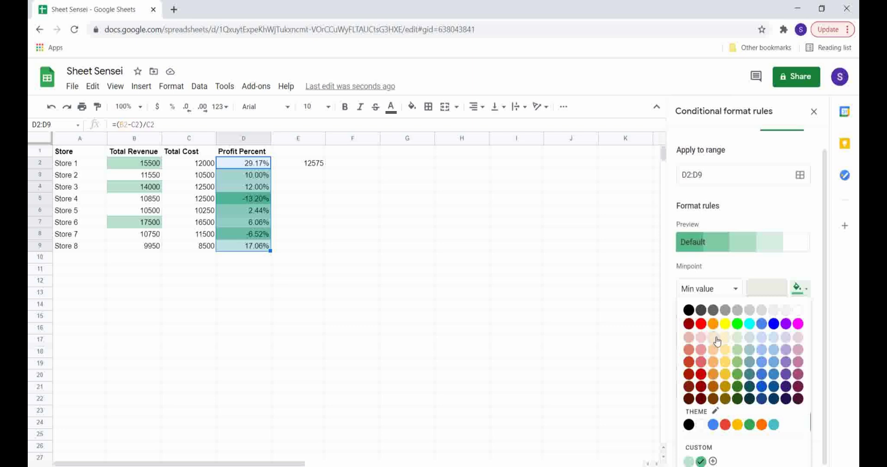
# - Colour the scale light red at minimum, light yellow at number 0.0 midpoint, green at maximum
pyautogui.click(701, 337)
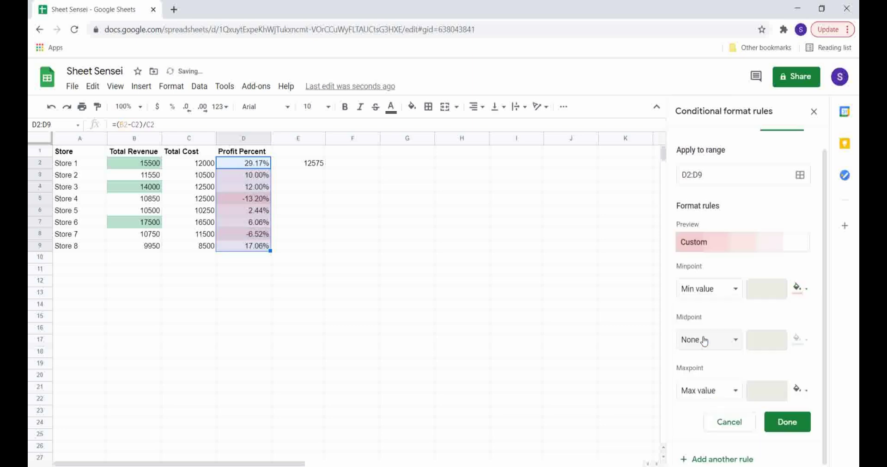
pyautogui.click(726, 340)
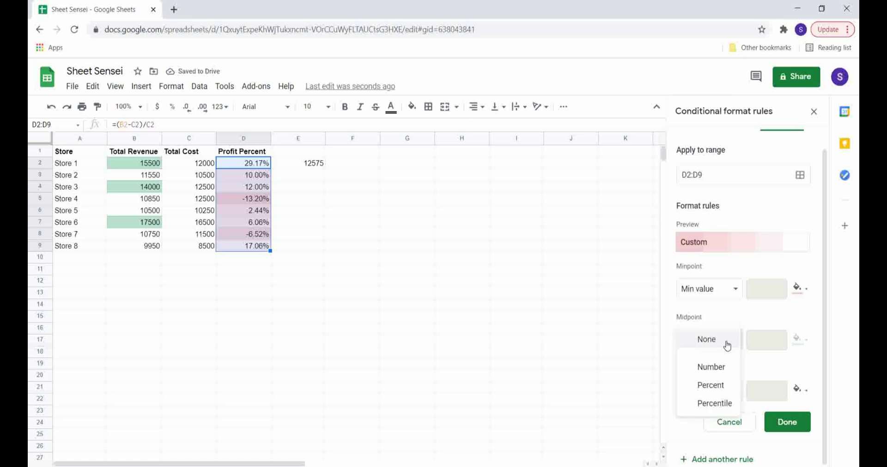
pyautogui.click(729, 366)
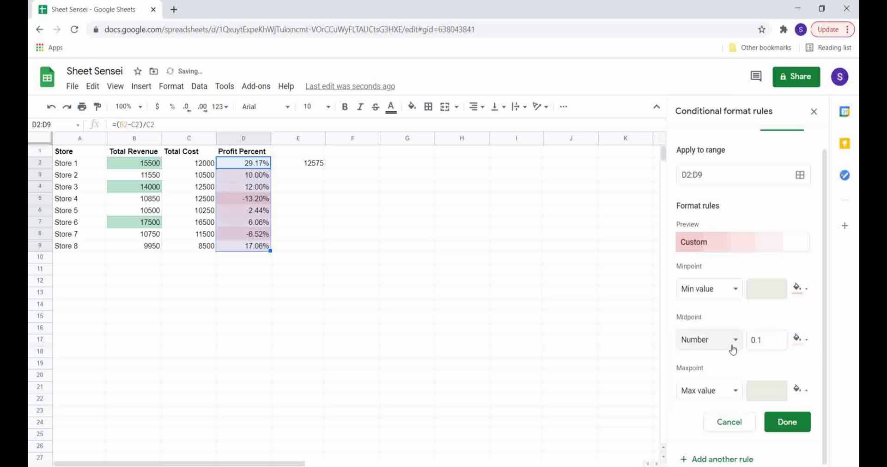
pyautogui.click(755, 340)
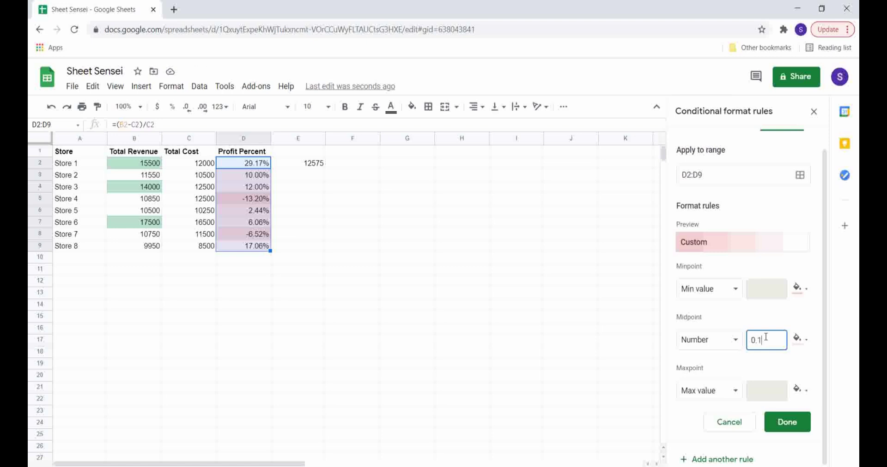
pyautogui.write('.0')
pyautogui.click(797, 338)
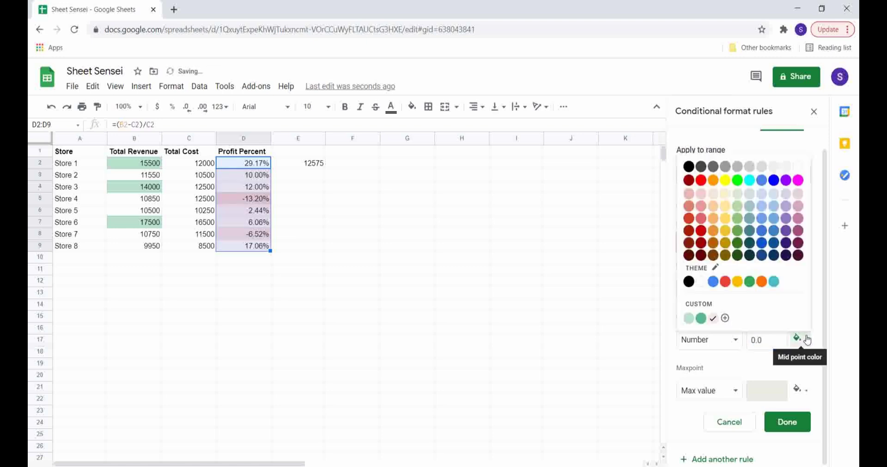
pyautogui.click(725, 193)
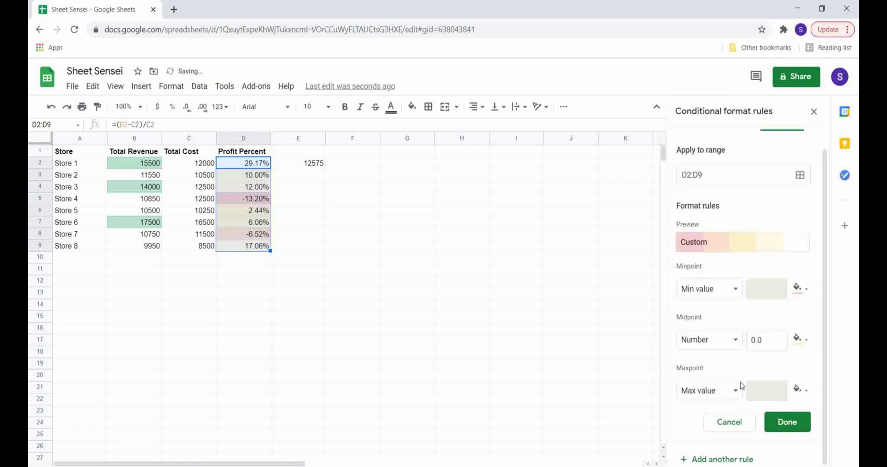
pyautogui.click(734, 391)
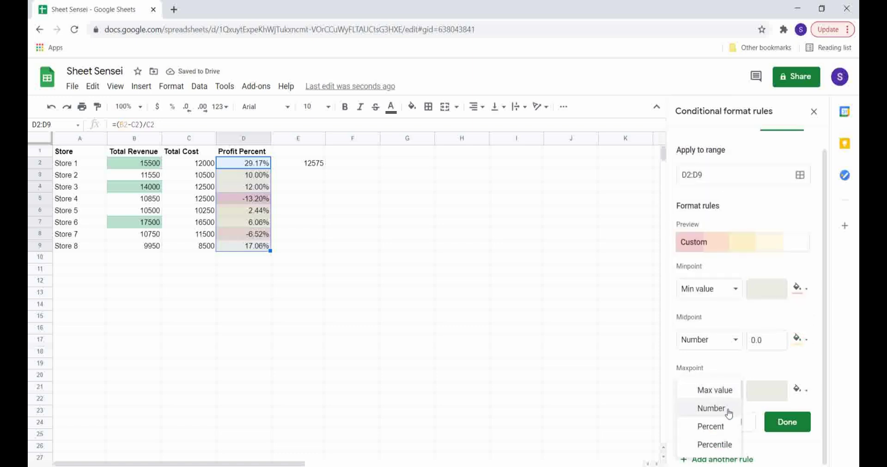
pyautogui.click(806, 392)
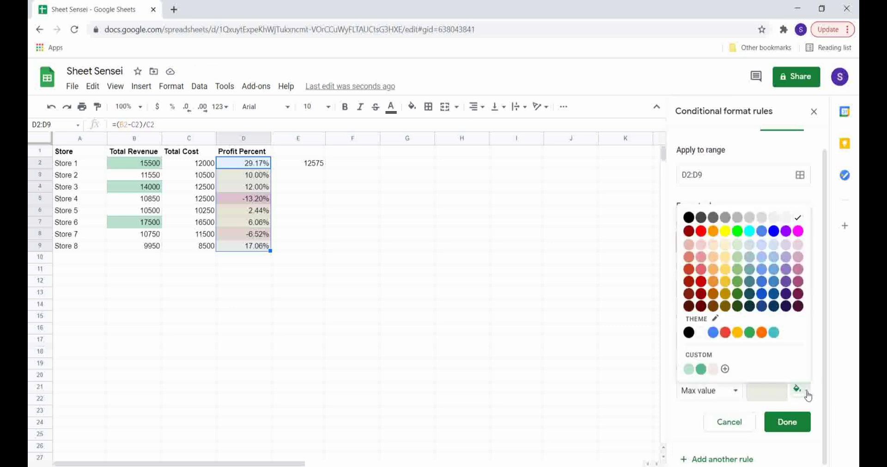
pyautogui.click(737, 281)
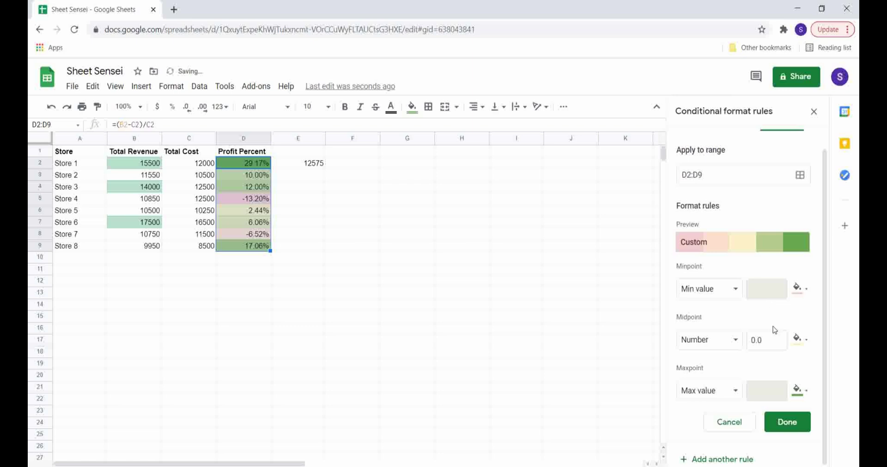